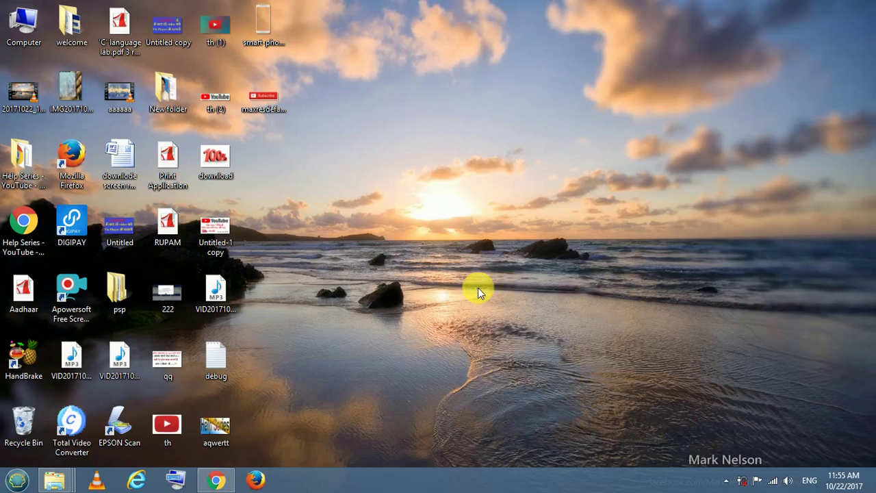
pyautogui.rightClick(471, 153)
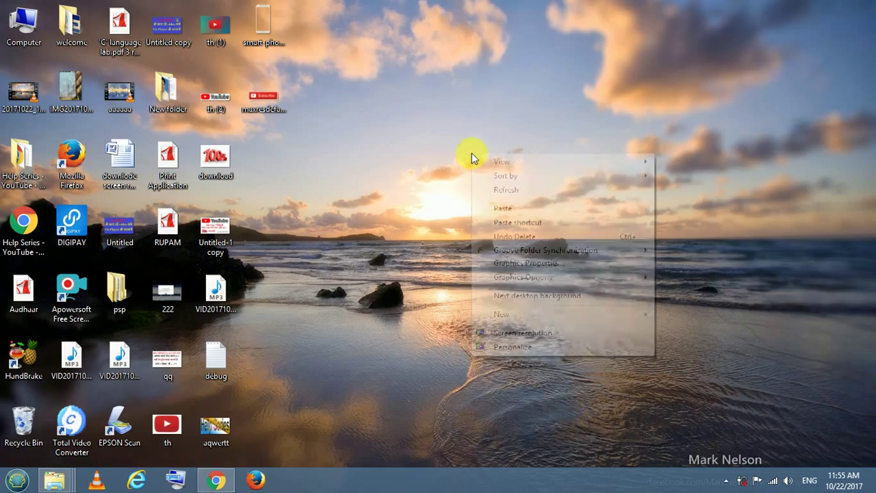
pyautogui.click(500, 186)
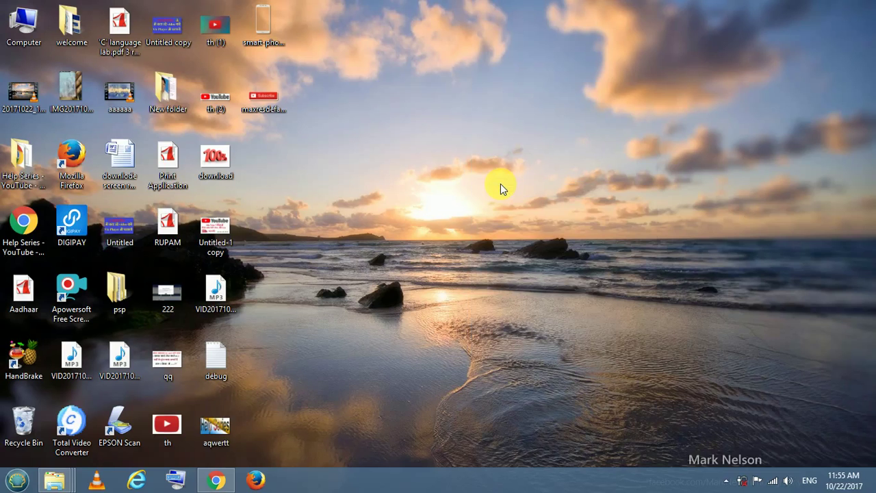
pyautogui.rightClick(500, 184)
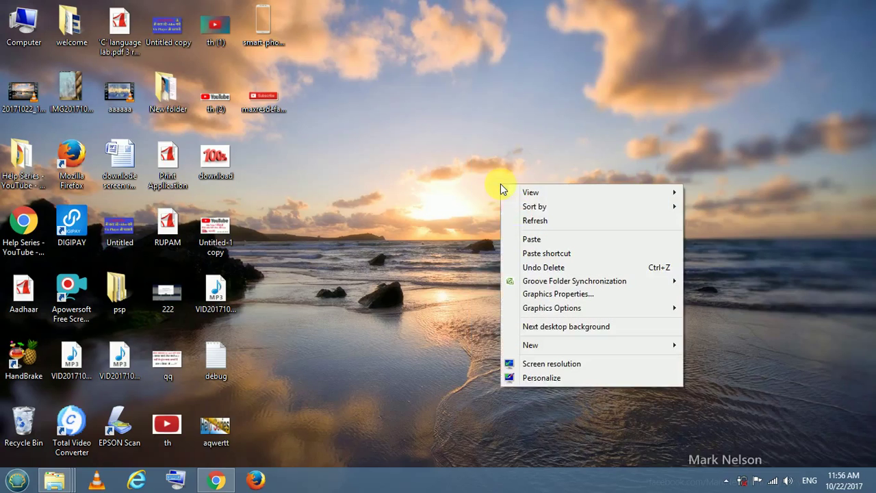
pyautogui.click(523, 221)
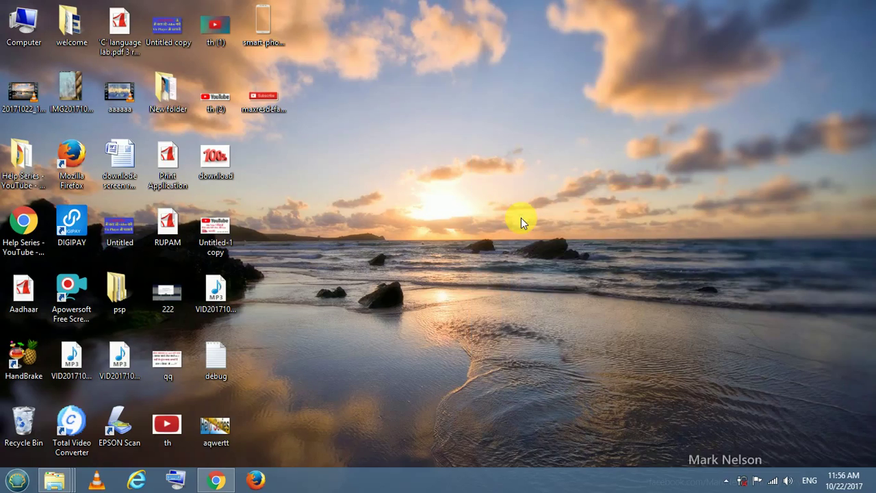
pyautogui.rightClick(523, 134)
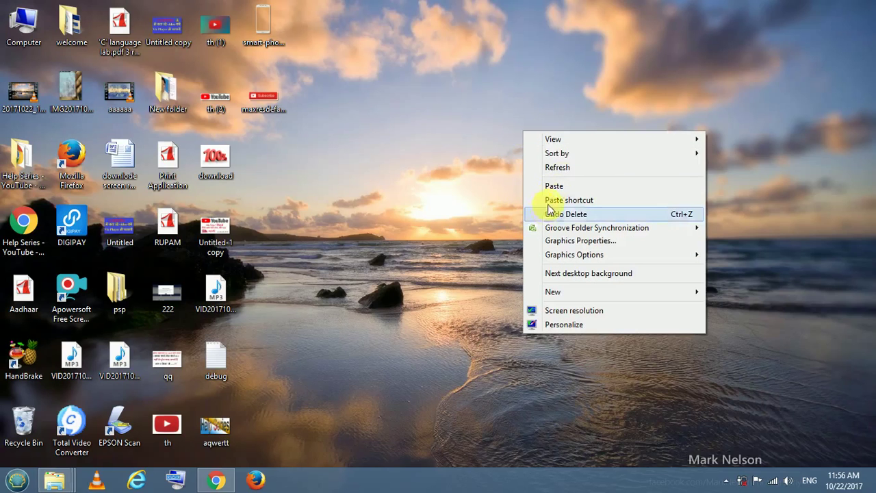
pyautogui.click(566, 168)
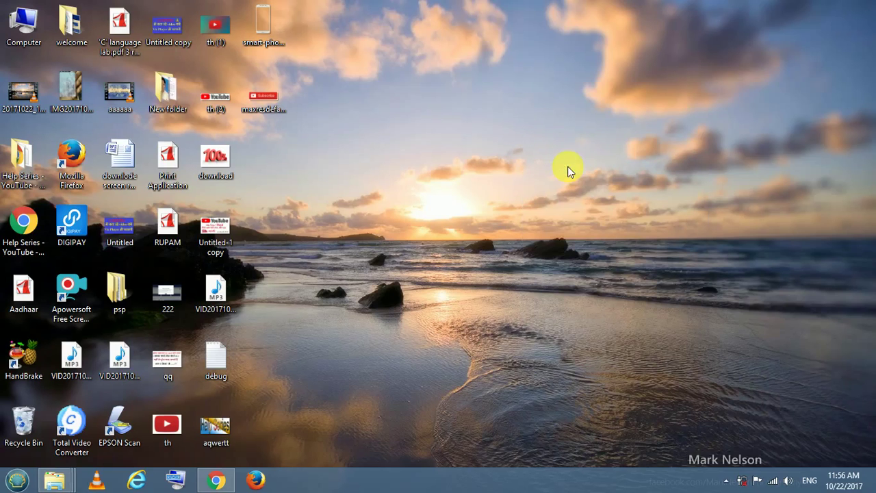
pyautogui.rightClick(536, 145)
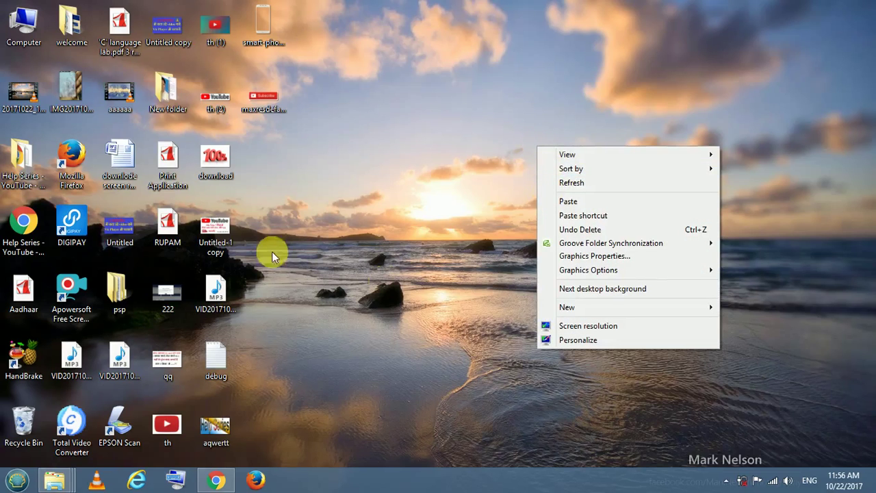
pyautogui.click(593, 183)
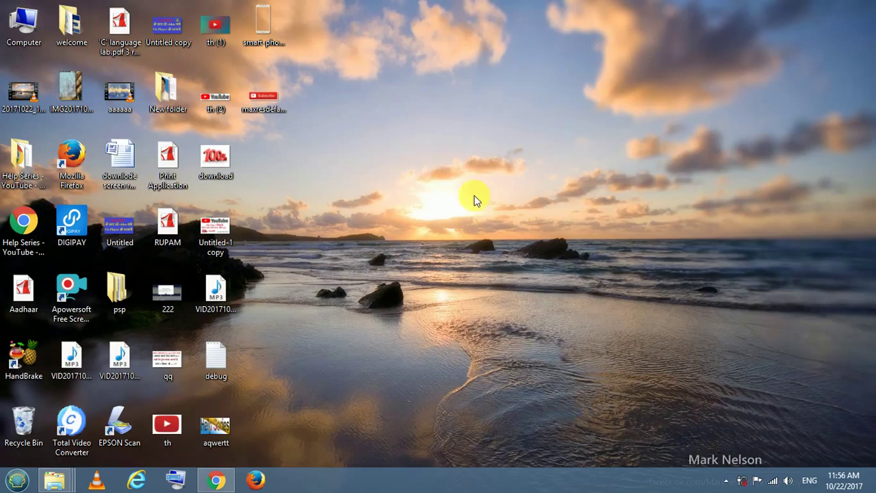
# Step: Switch to Chrome, search Google for "hand break" and view the official HandBrake Downloads page
pyautogui.click(216, 482)
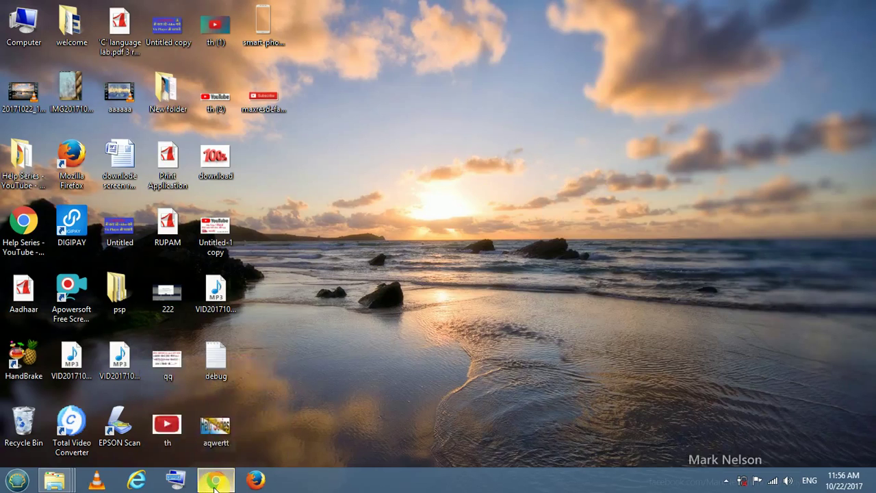
pyautogui.click(144, 9)
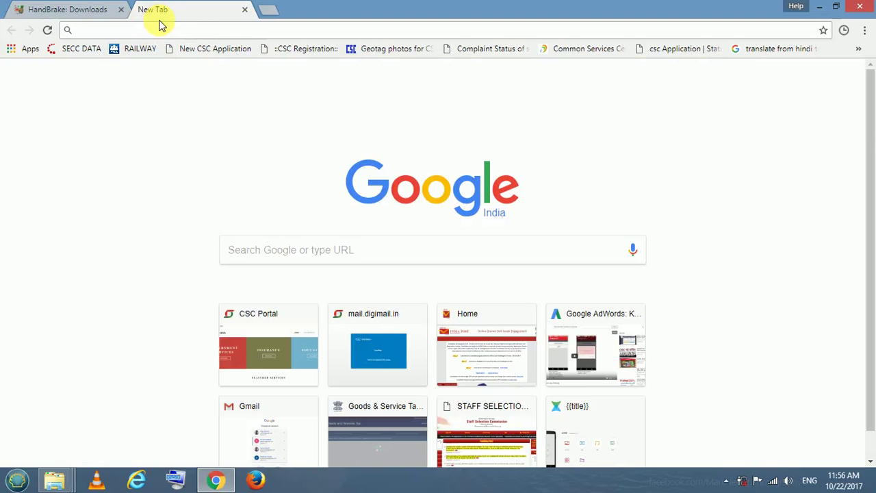
pyautogui.write('hand')
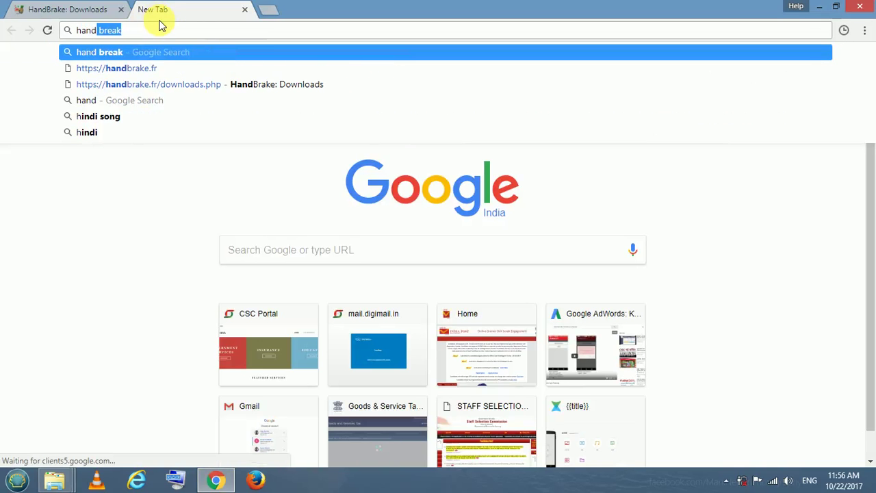
pyautogui.press('Return')
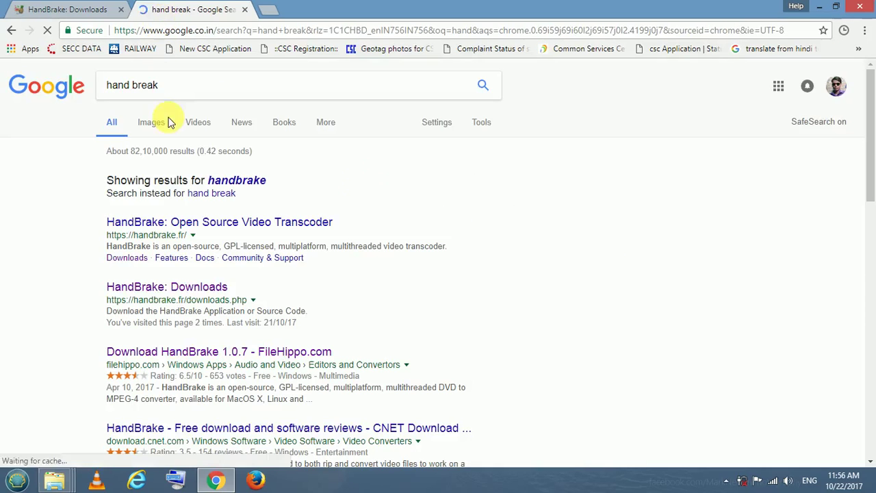
pyautogui.click(174, 290)
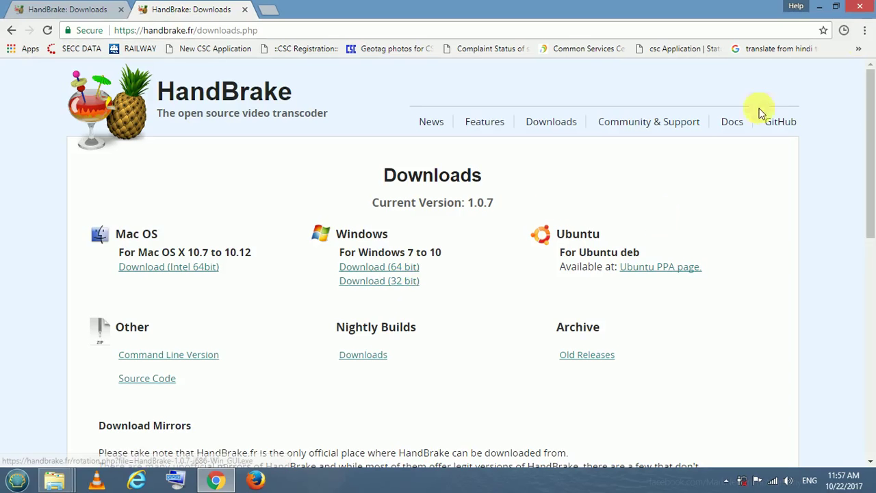
pyautogui.click(820, 6)
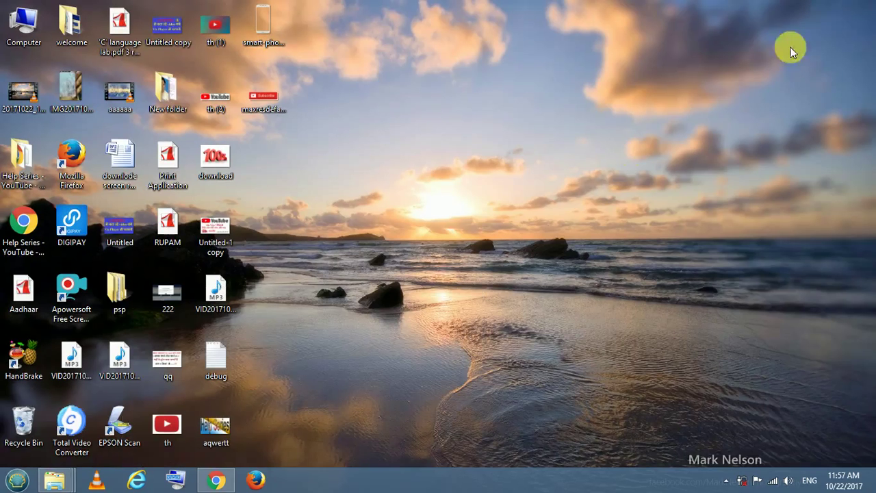
# Step: Launch HandBrake, dismiss its source selection and move the window aside so the desktop video files are reachable
pyautogui.rightClick(386, 160)
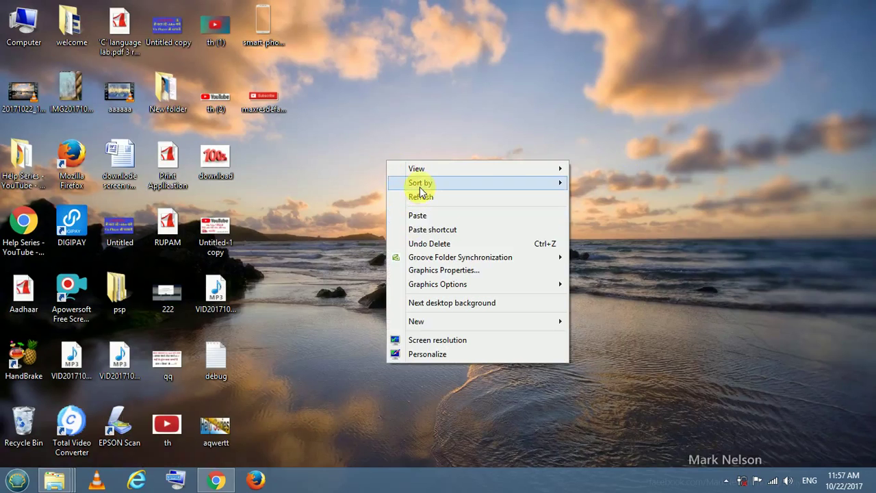
pyautogui.click(420, 197)
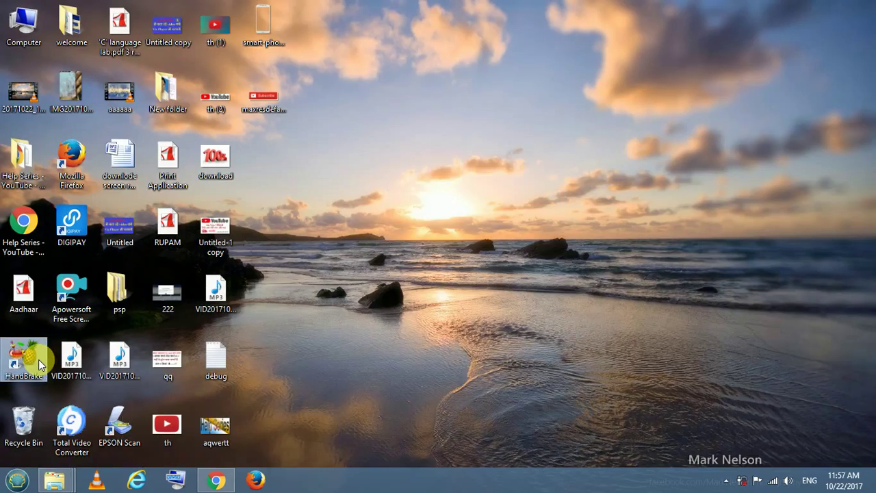
pyautogui.click(39, 360)
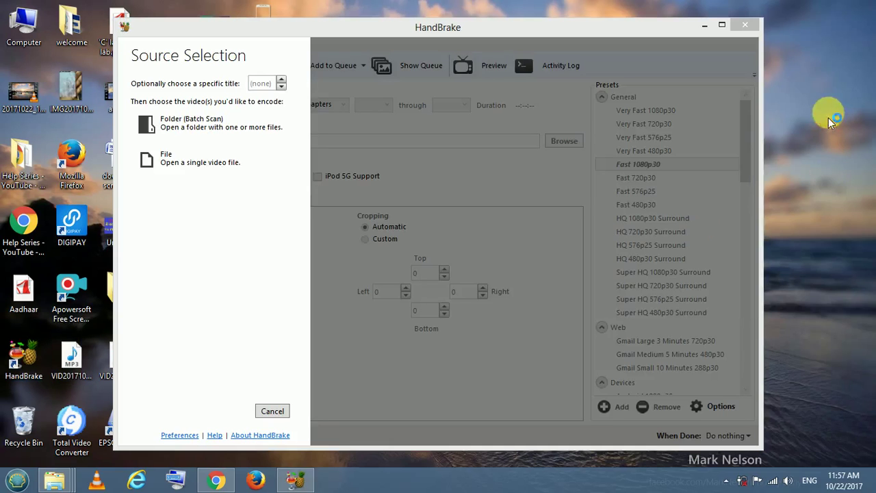
pyautogui.rightClick(828, 120)
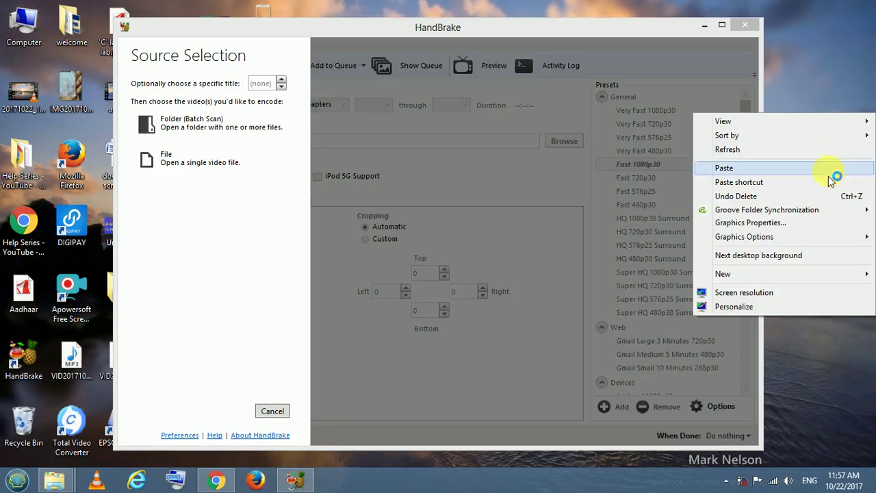
pyautogui.click(827, 146)
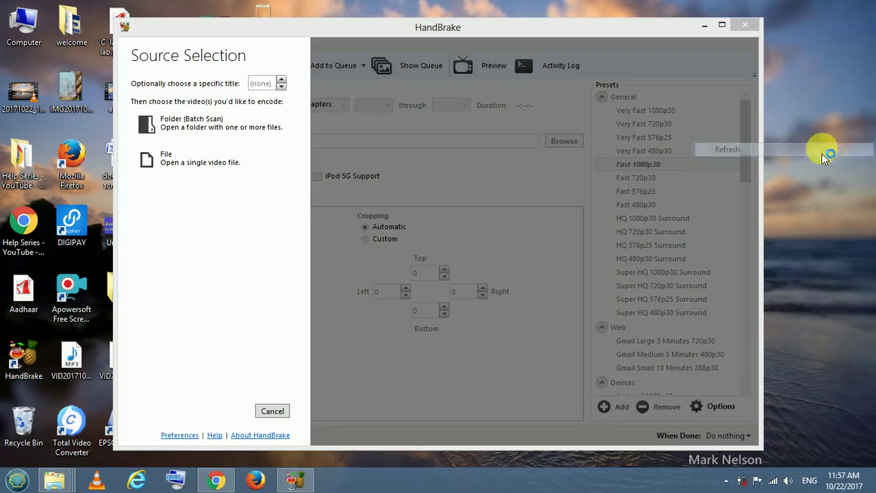
pyautogui.click(272, 410)
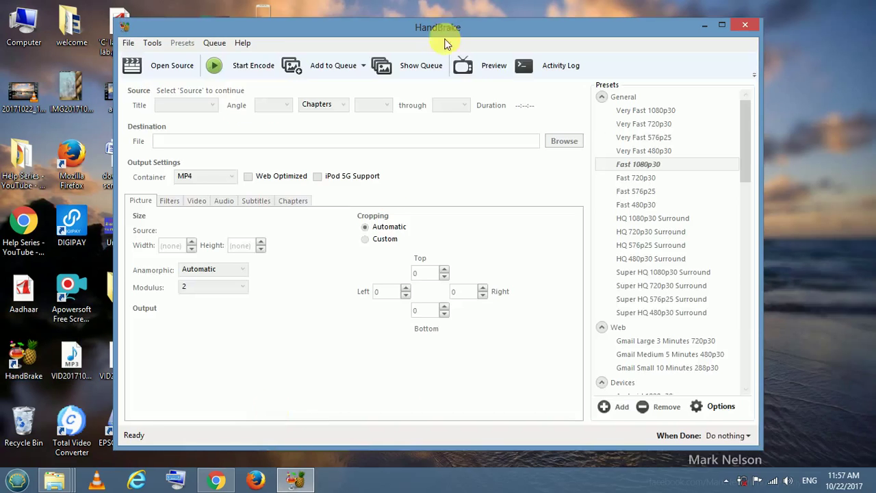
pyautogui.moveTo(444, 26); pyautogui.dragTo(577, 20)
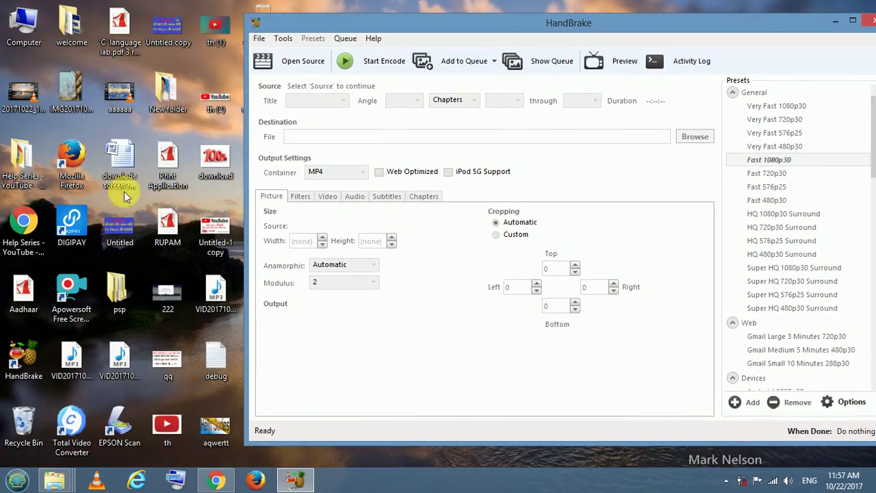
# Step: Check the file size of the desktop video 20171022_111029 in its properties
pyautogui.click(26, 91)
pyautogui.rightClick(27, 90)
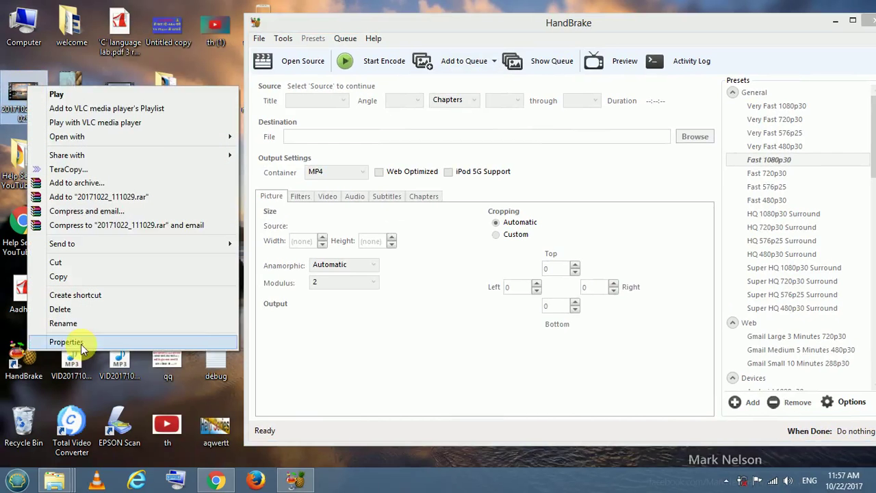
pyautogui.click(67, 341)
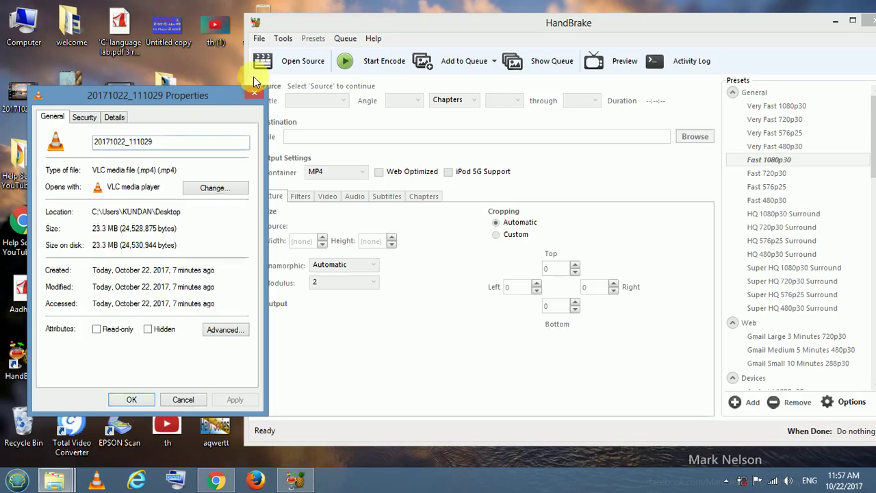
pyautogui.click(255, 93)
# Step: Load the desktop video 20171022_111029 as the source and set the destination to an mp4 file named 70 on the Desktop
pyautogui.moveTo(24, 99); pyautogui.dragTo(423, 314)
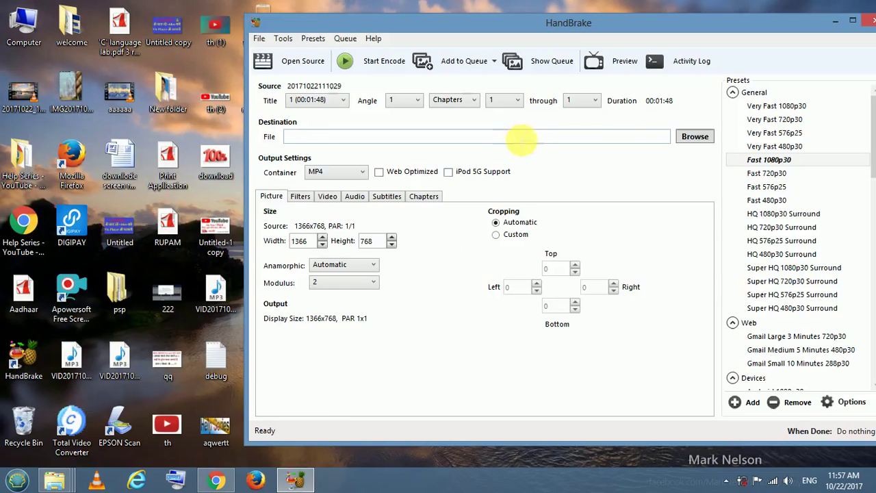
pyautogui.click(691, 137)
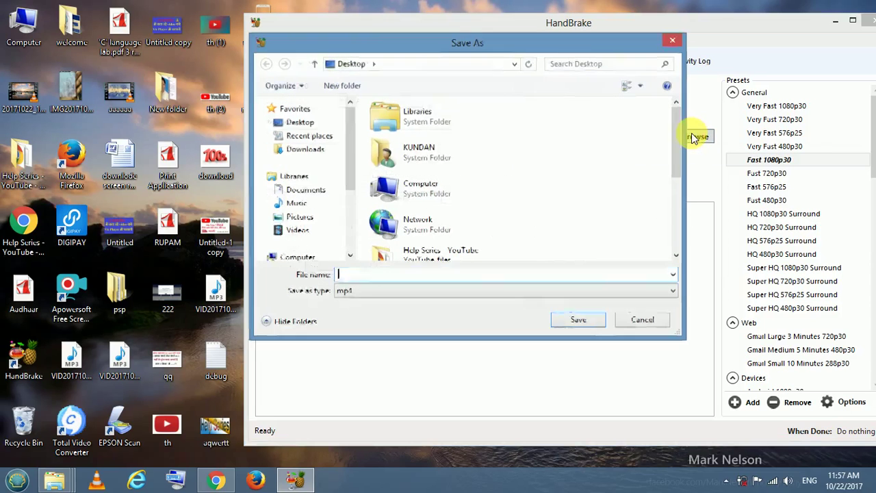
pyautogui.click(304, 121)
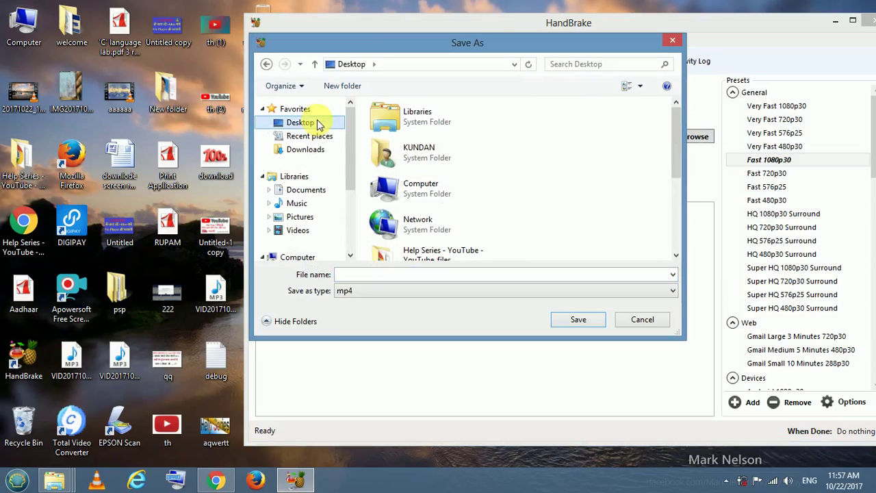
pyautogui.click(364, 276)
pyautogui.write('70')
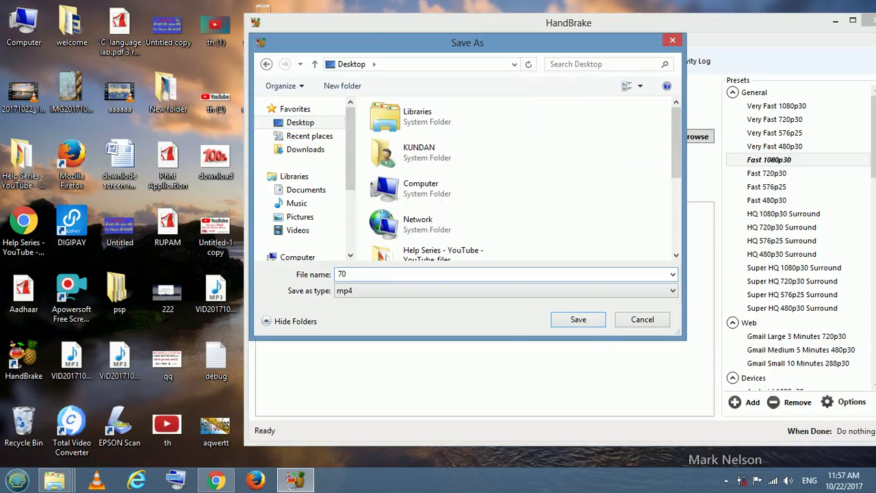
pyautogui.click(593, 325)
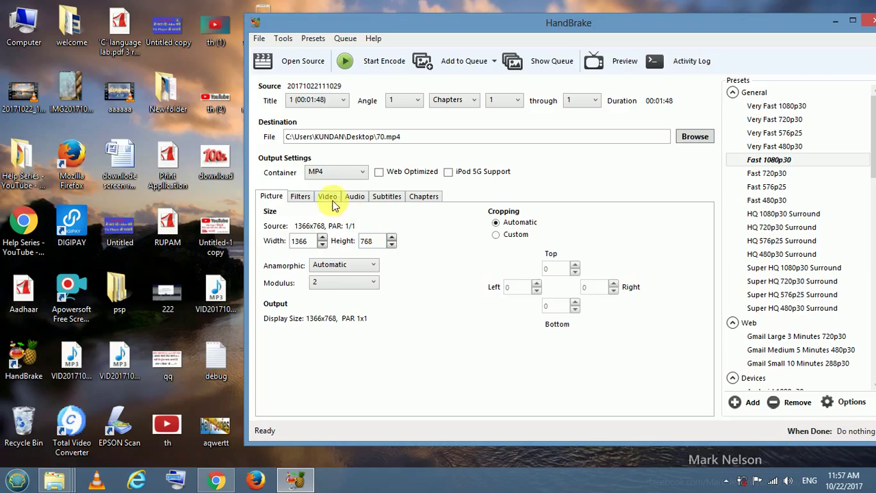
# Step: Set the video's constant quality to RF 30 and start the encode
pyautogui.click(331, 199)
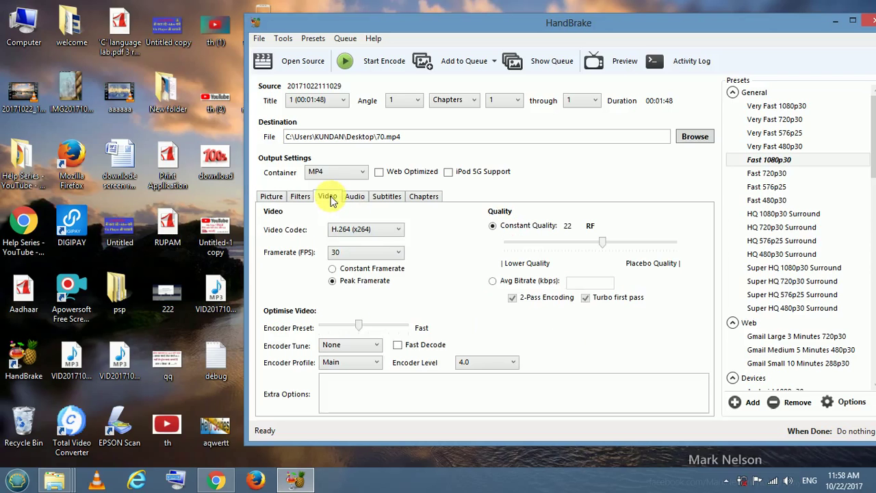
pyautogui.moveTo(602, 248)
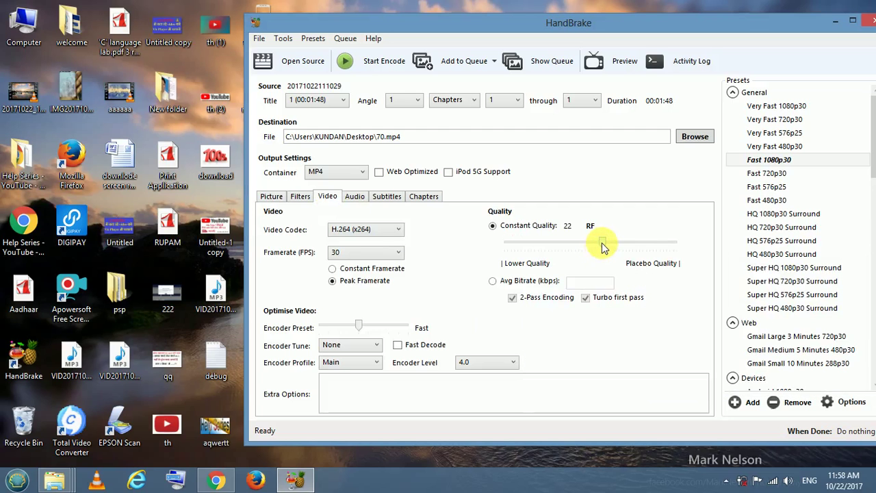
pyautogui.moveTo(602, 248); pyautogui.dragTo(576, 251)
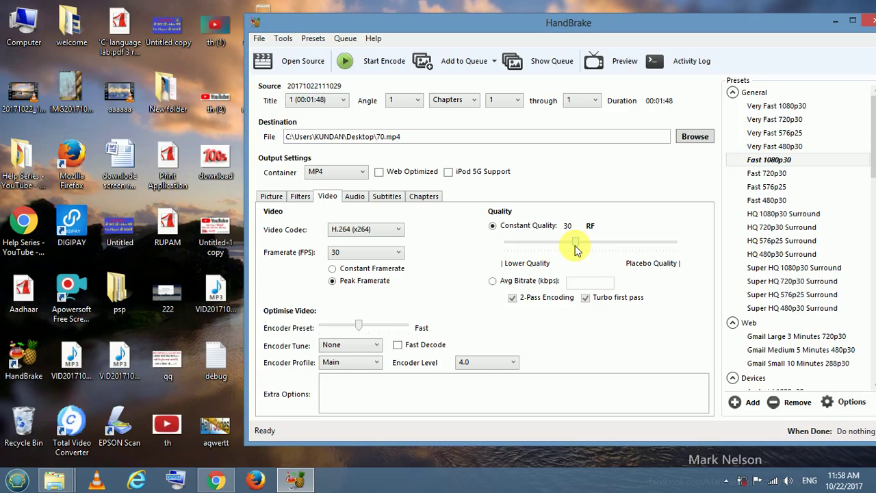
pyautogui.moveTo(534, 255)
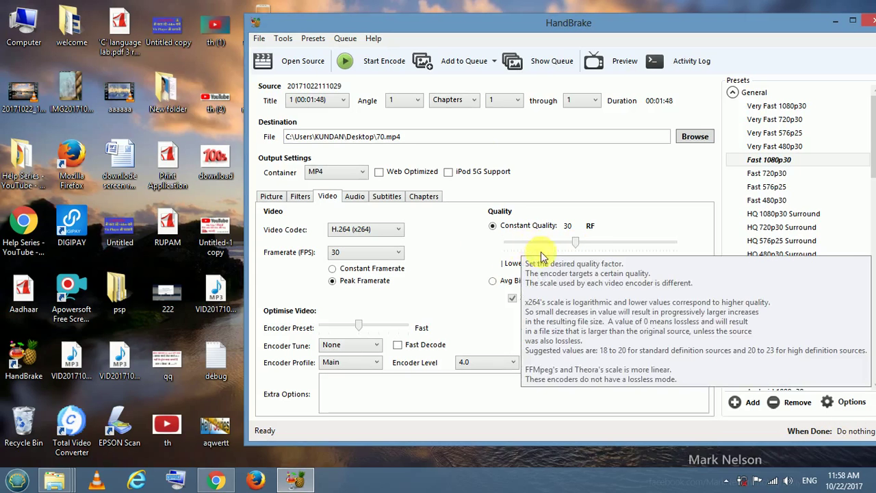
pyautogui.click(383, 63)
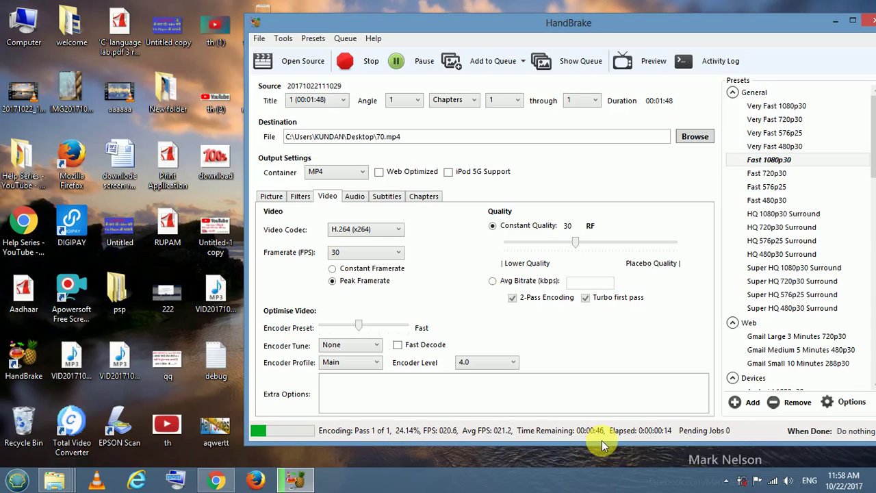
pyautogui.click(835, 20)
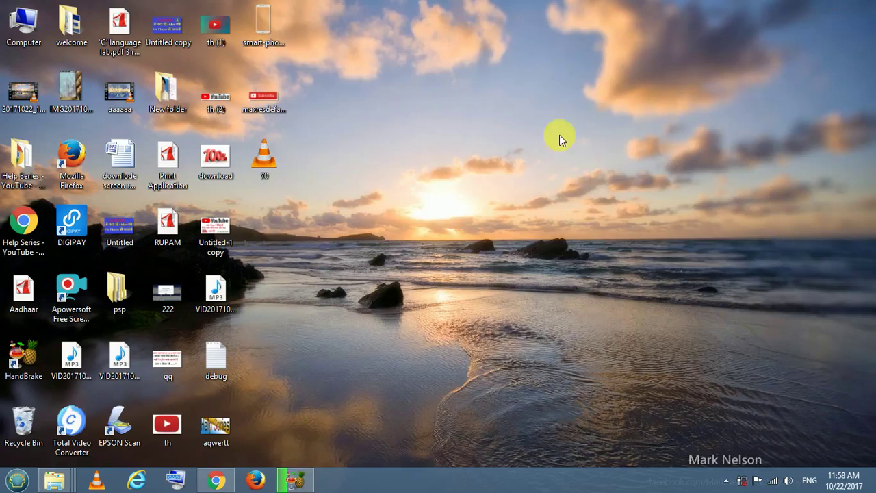
pyautogui.rightClick(559, 135)
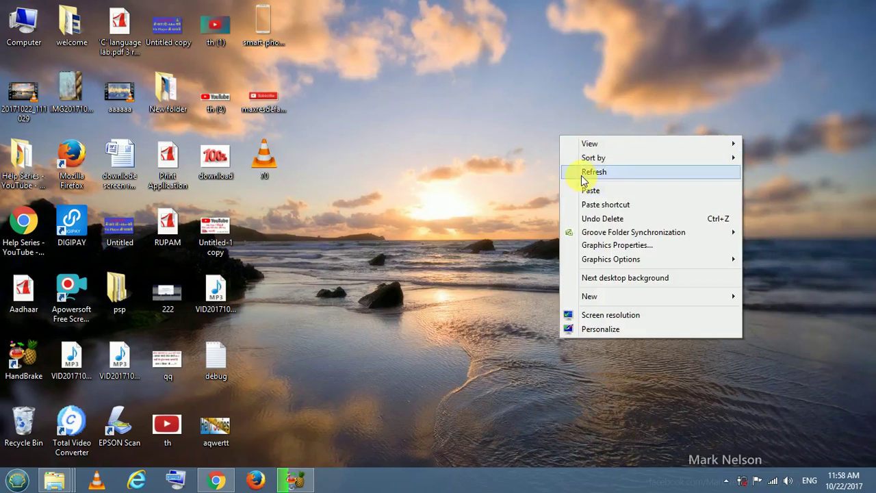
pyautogui.click(583, 172)
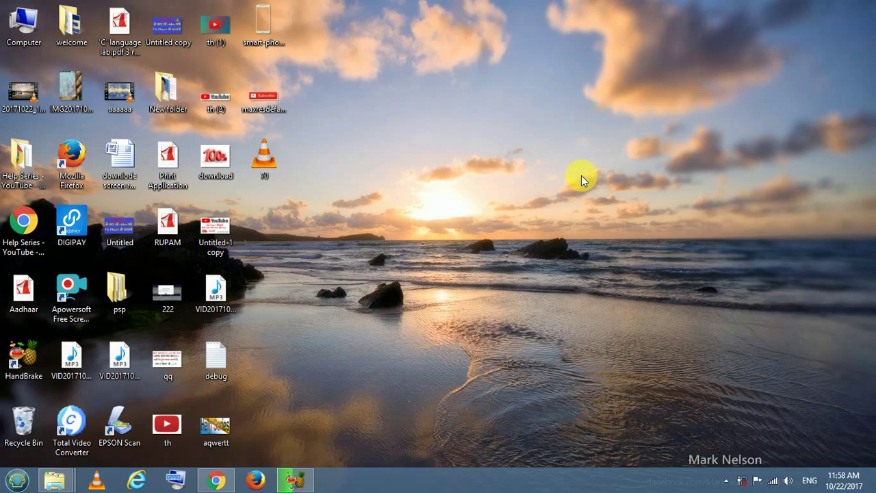
# Step: Bring the HandBrake window back, monitor the encode until the queue finishes, and close the program
pyautogui.click(294, 482)
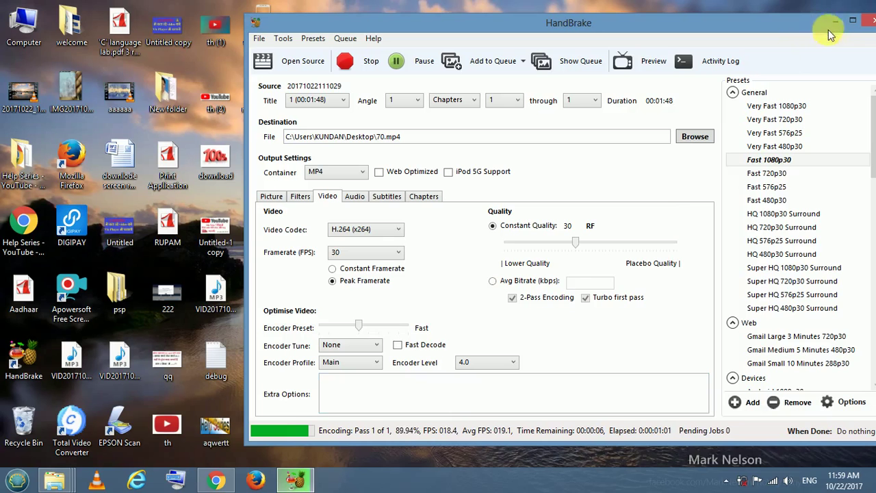
pyautogui.moveTo(810, 26); pyautogui.dragTo(728, 43)
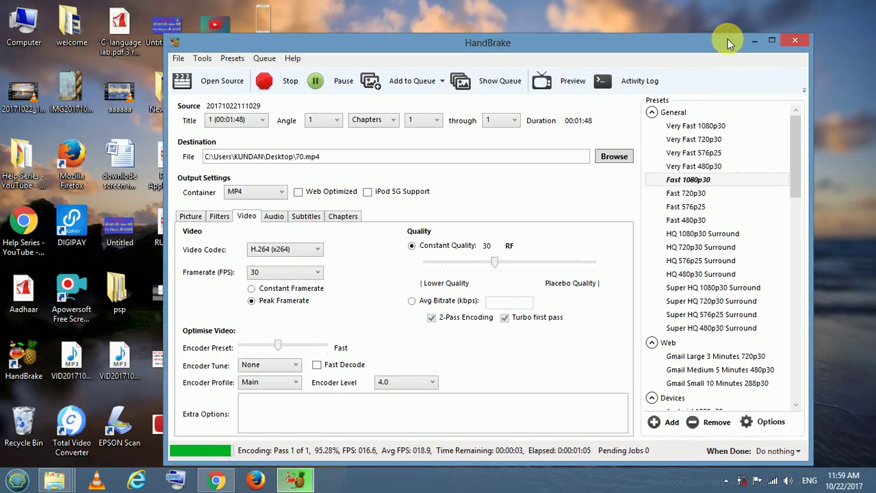
pyautogui.moveTo(728, 44); pyautogui.dragTo(772, 49)
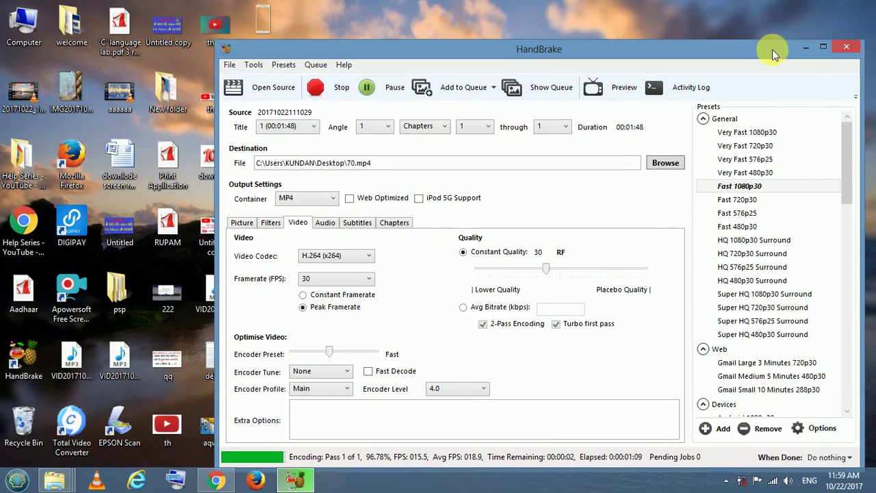
pyautogui.moveTo(772, 49); pyautogui.dragTo(775, 19)
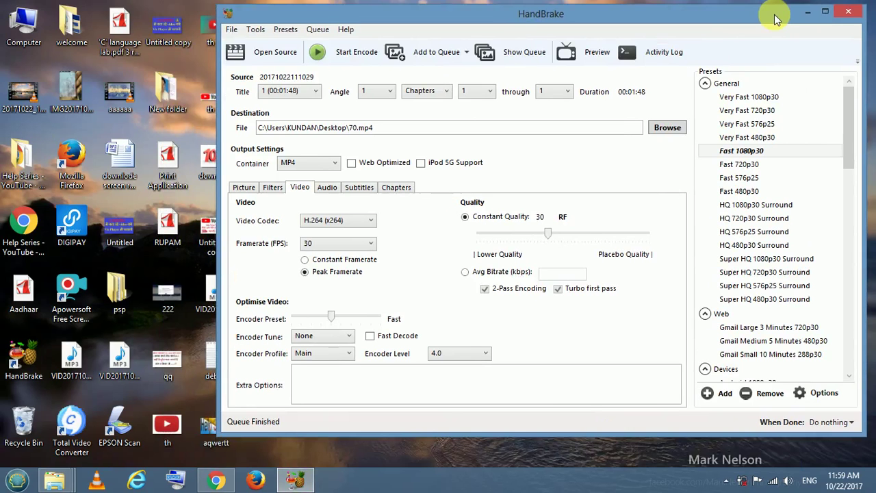
pyautogui.click(843, 15)
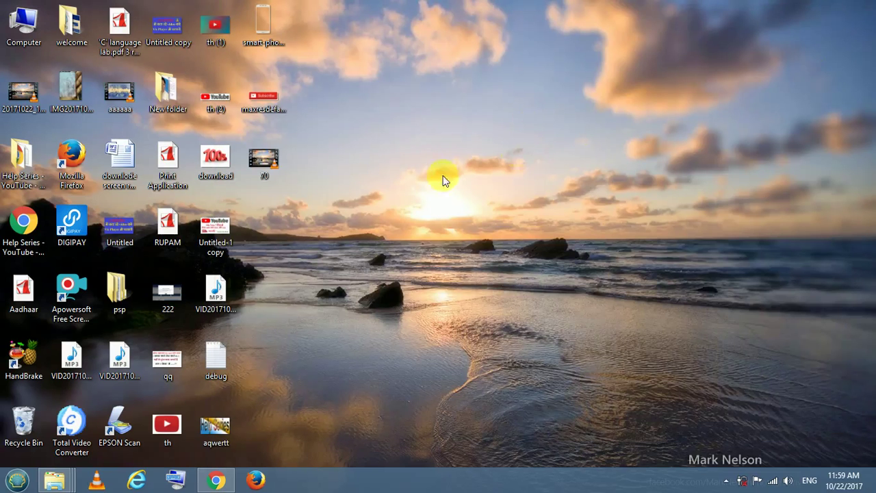
# Step: Check the file size of the encoded desktop video 70 in its properties
pyautogui.rightClick(273, 174)
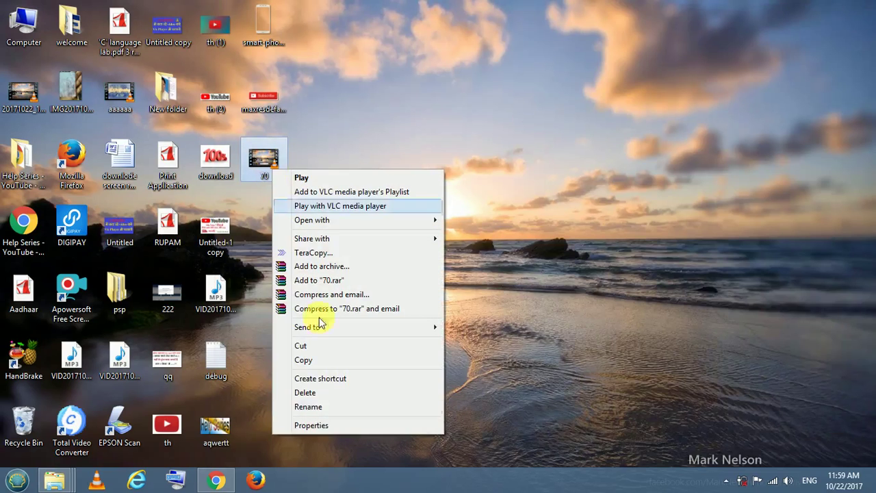
pyautogui.click(352, 427)
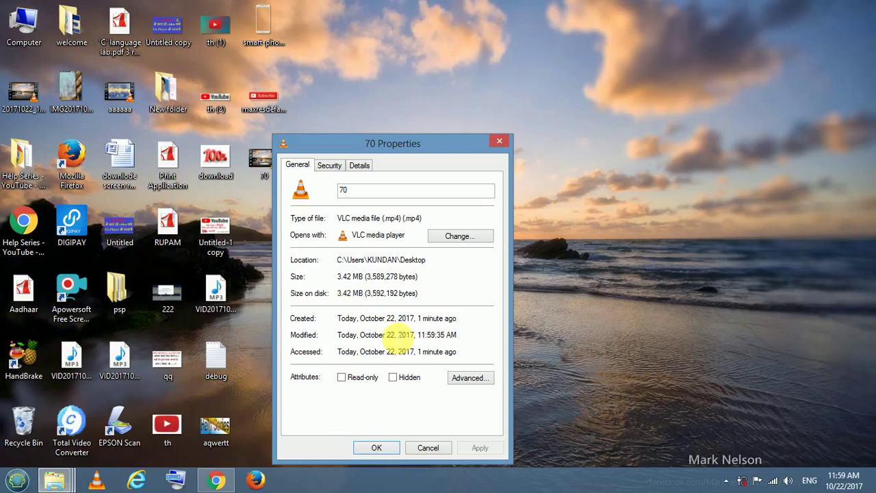
pyautogui.click(386, 449)
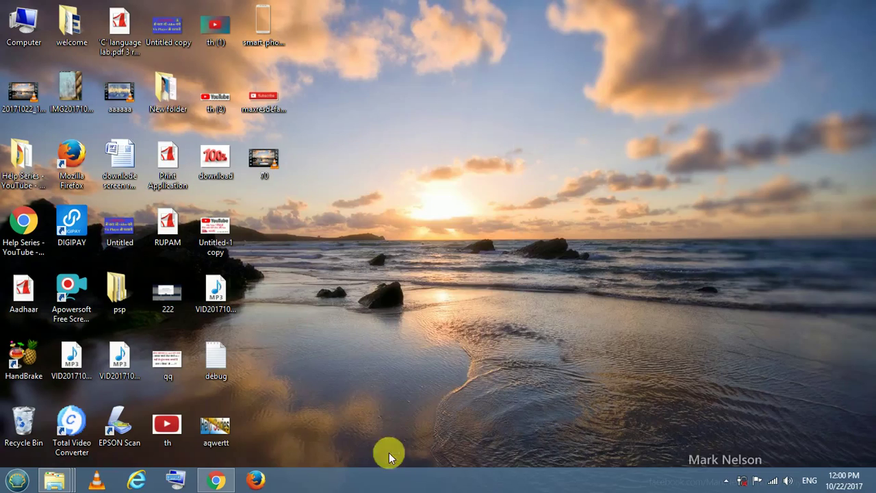
# Step: Play the original desktop video 20171022_111029 and the encoded video 70 in VLC media player to compare their quality, closing each one
pyautogui.rightClick(446, 193)
pyautogui.click(468, 226)
pyautogui.doubleClick(15, 110)
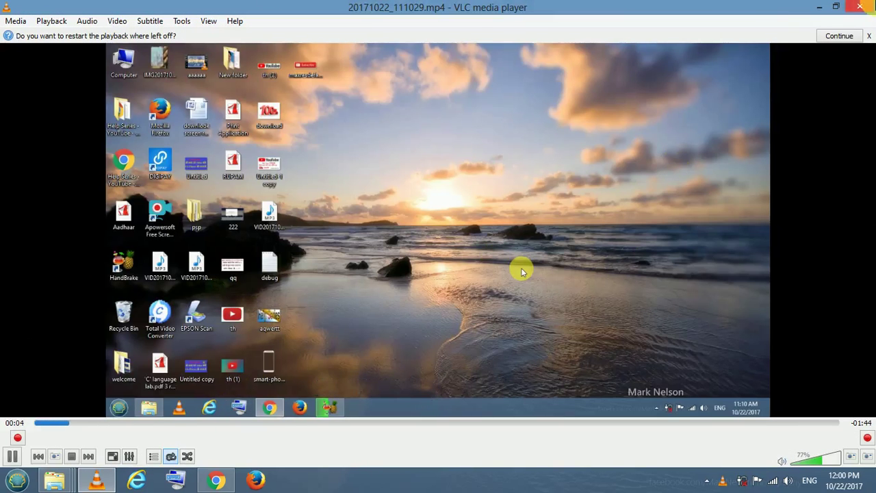
pyautogui.click(870, 6)
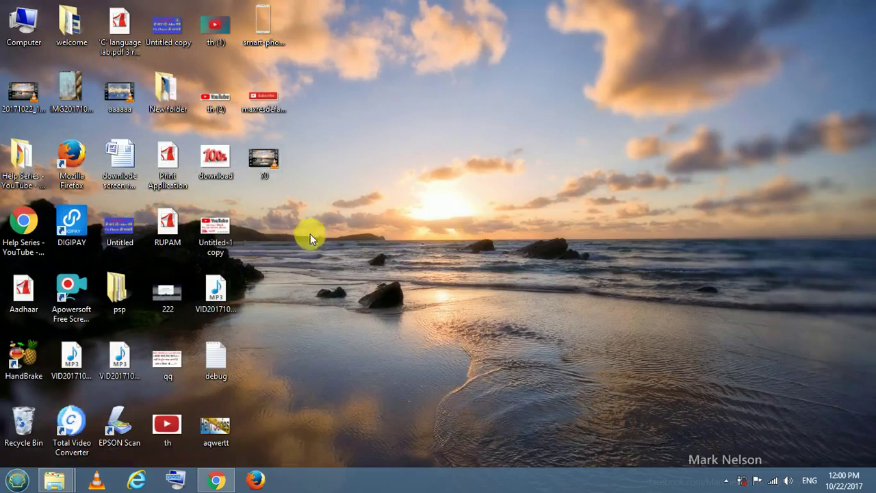
pyautogui.doubleClick(254, 159)
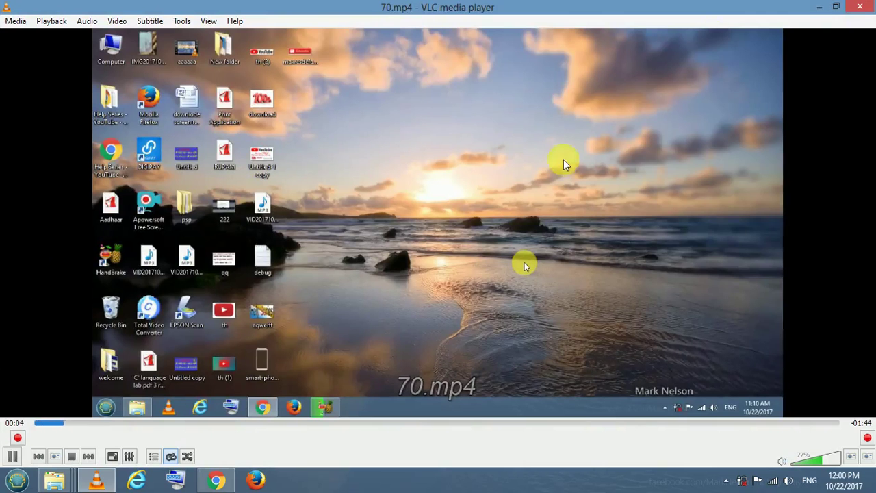
pyautogui.click(860, 7)
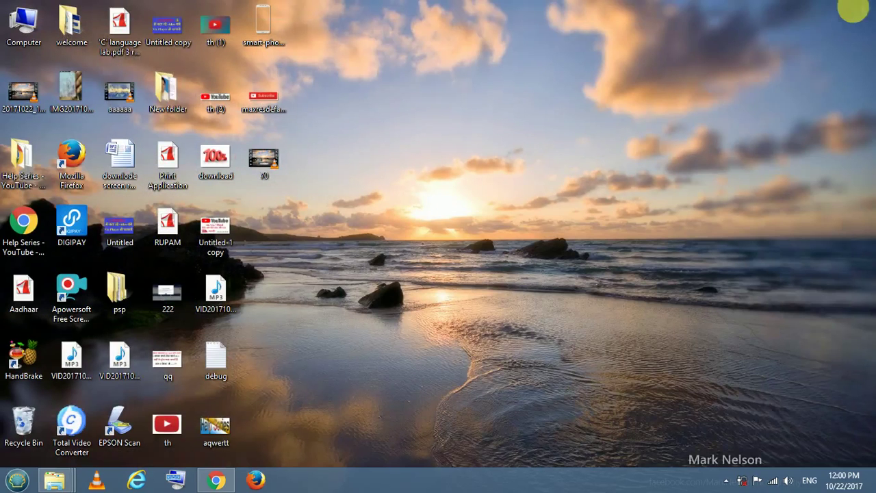
pyautogui.rightClick(636, 101)
pyautogui.click(649, 143)
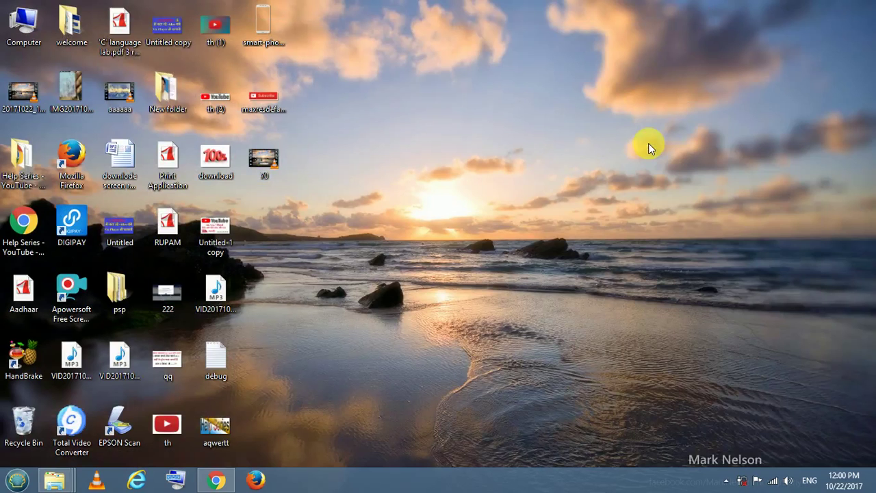
pyautogui.rightClick(648, 143)
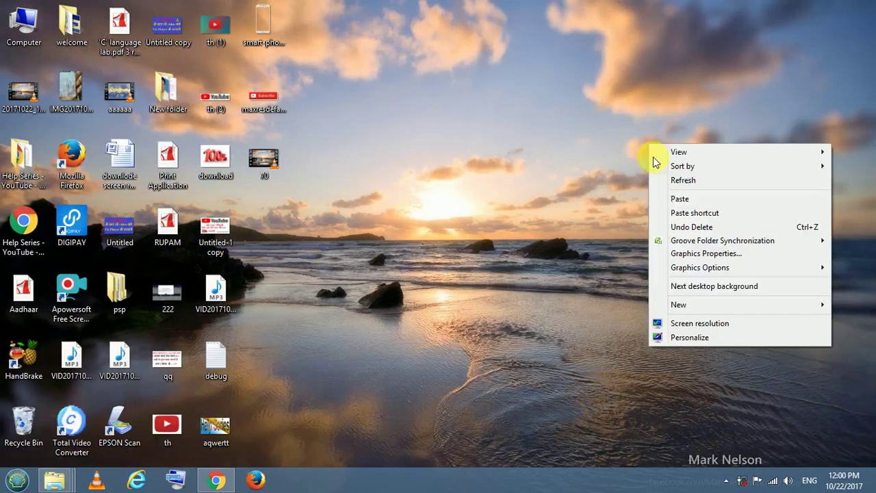
pyautogui.click(680, 177)
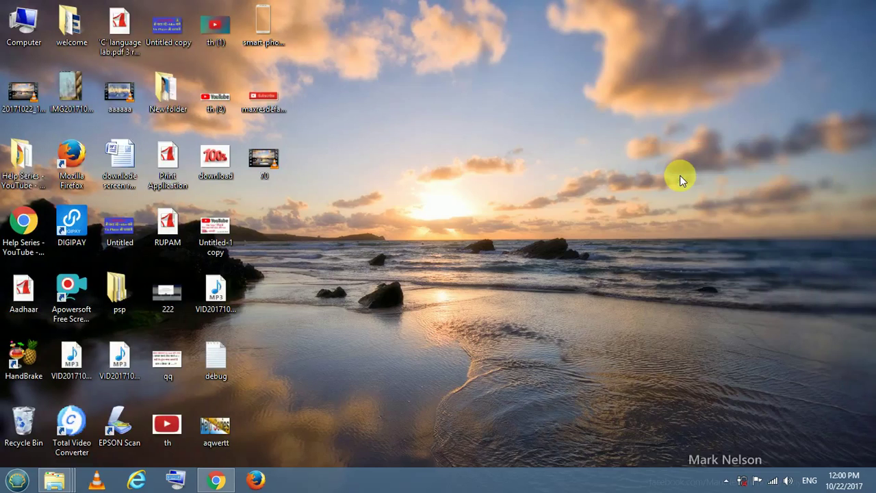